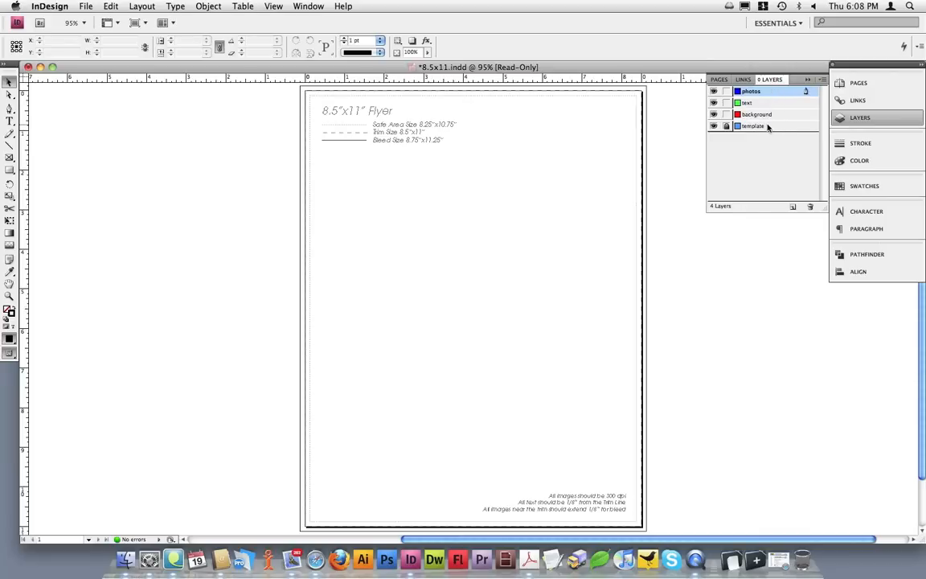
Move the template layer above all other layers and make the background layer active.
click(768, 126)
drag(768, 126, 767, 89)
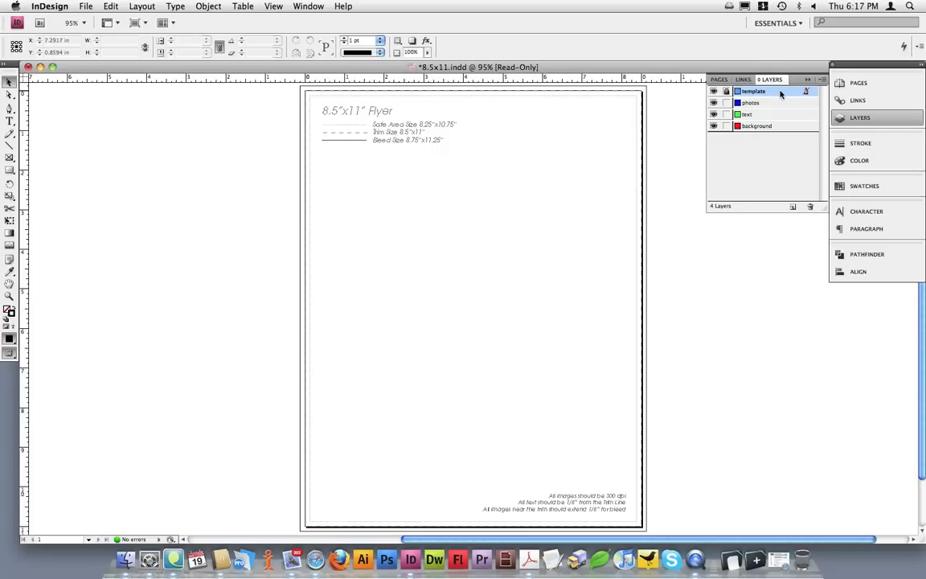
click(776, 127)
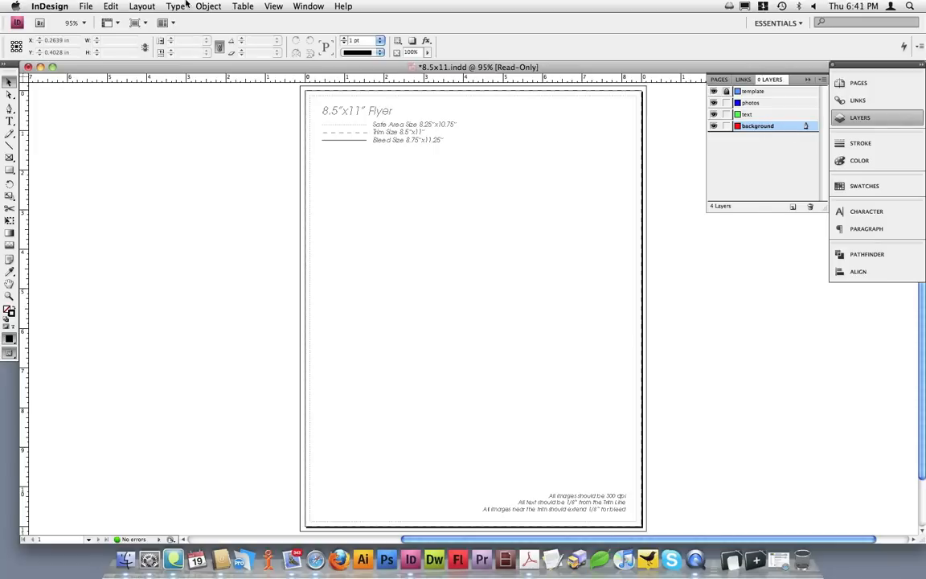
Place spa-background.tif on the background layer and centre it horizontally and vertically on the page.
click(92, 6)
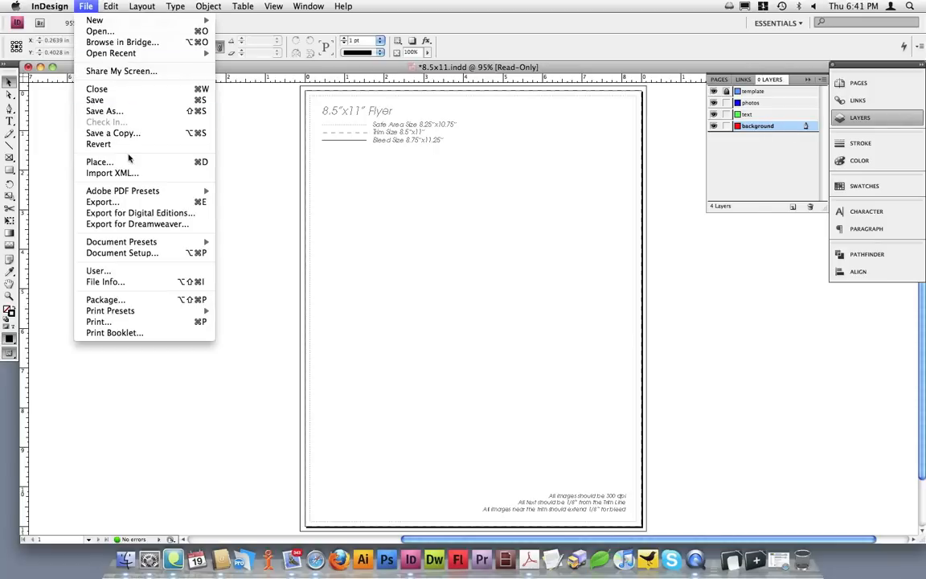
click(100, 161)
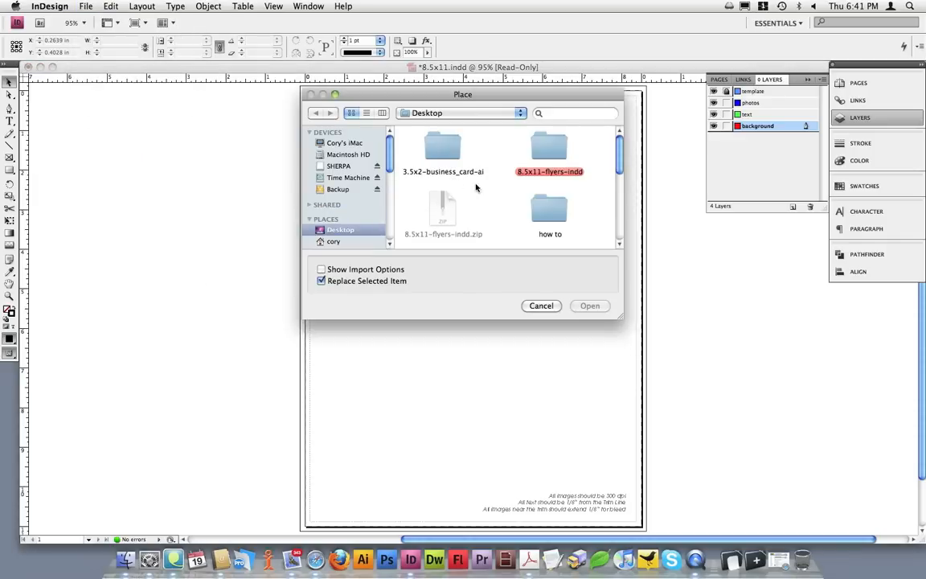
scroll(499, 200, down, 1)
scroll(499, 199, down, 10)
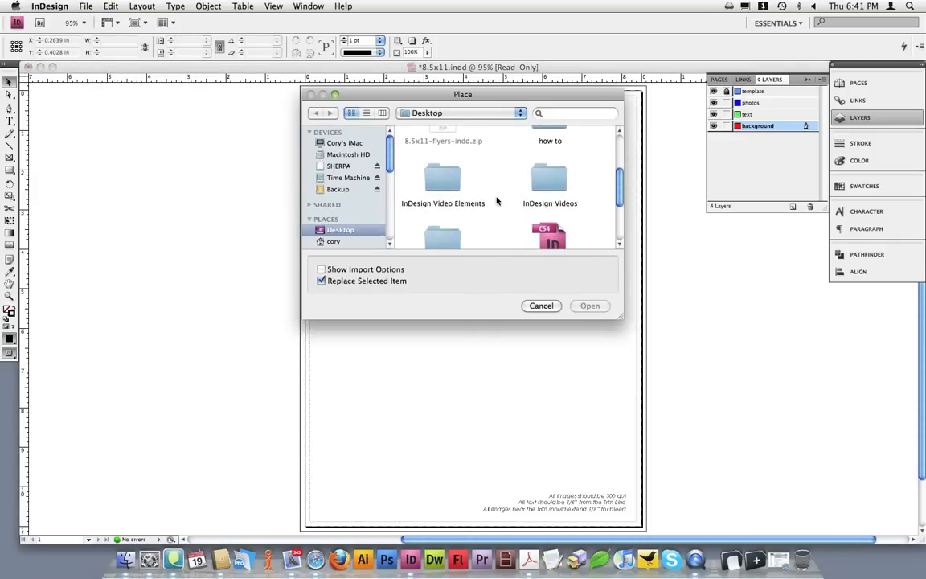
click(447, 209)
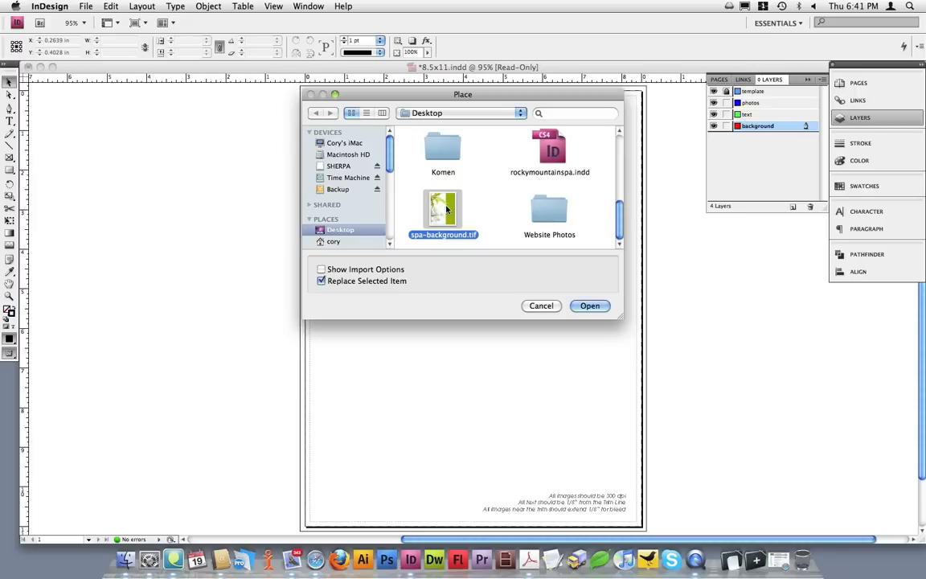
click(589, 305)
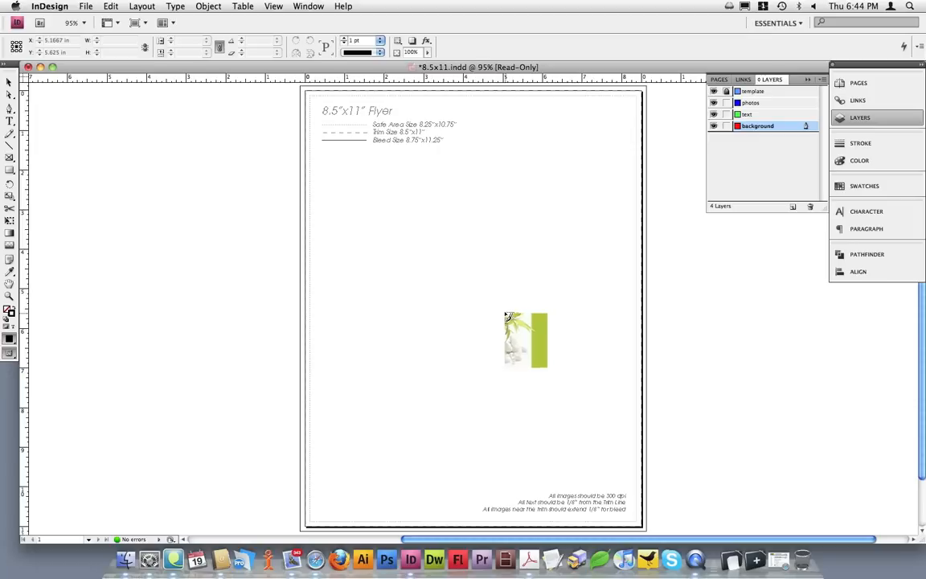
click(343, 230)
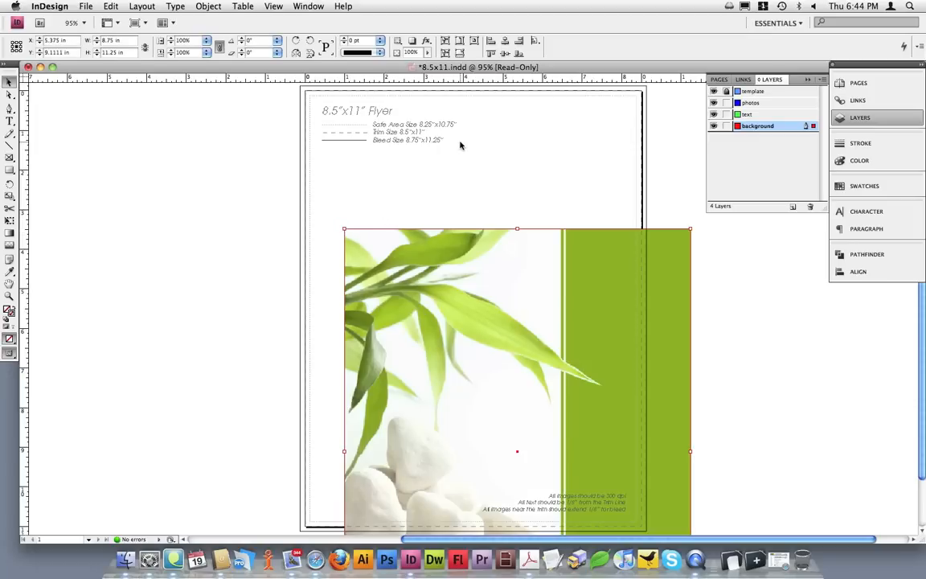
click(505, 53)
click(505, 53)
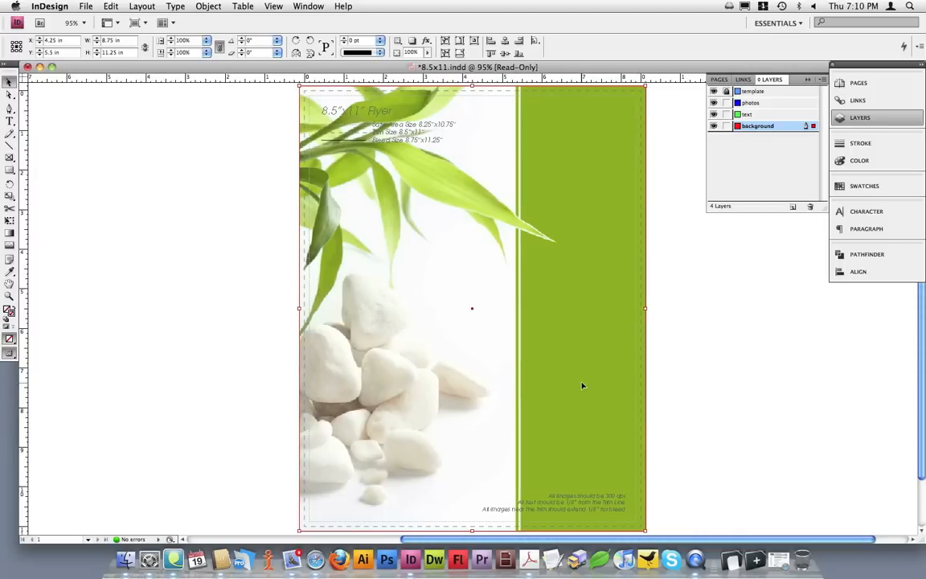
Compare the artwork with and without the template by moving its layer to the bottom and back, and toggling its visibility.
drag(783, 90, 783, 138)
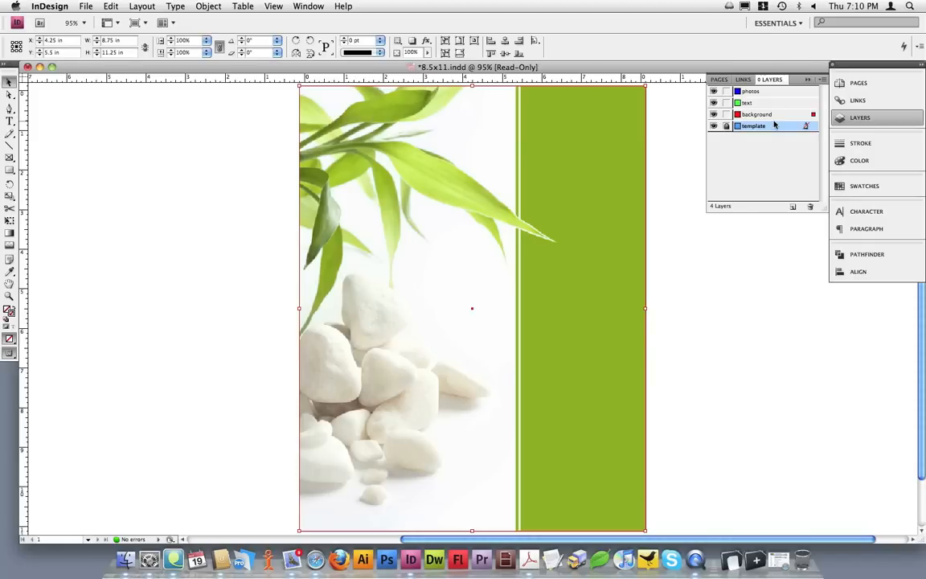
drag(774, 125, 775, 91)
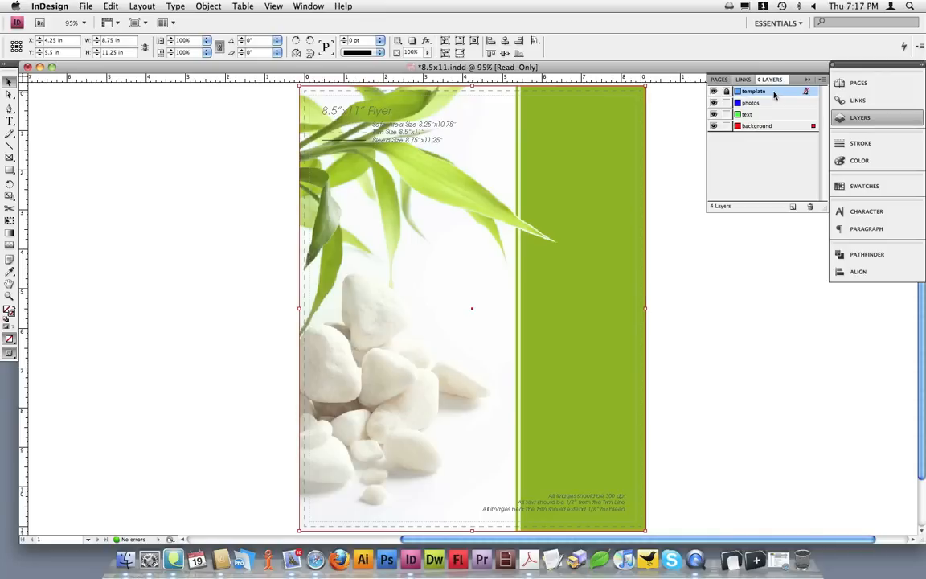
click(714, 91)
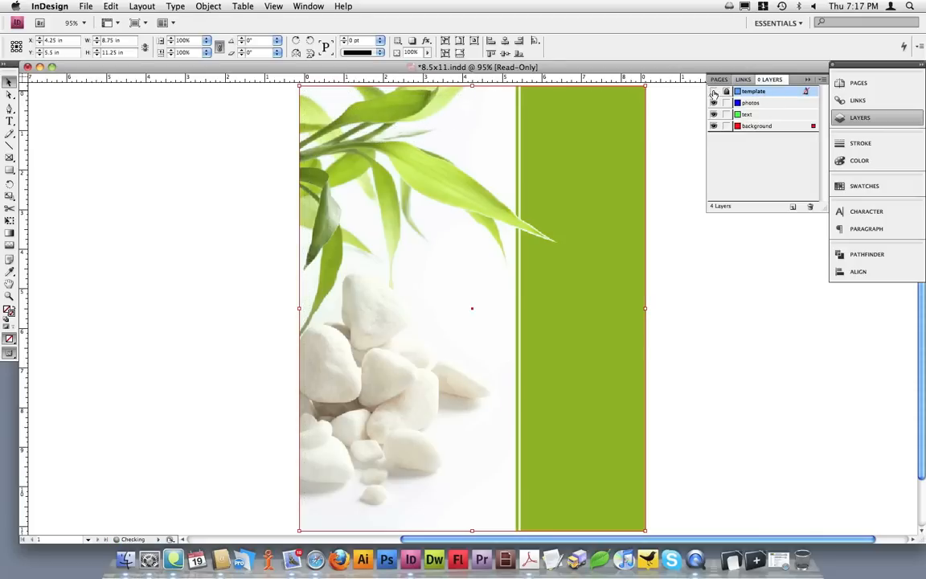
click(714, 92)
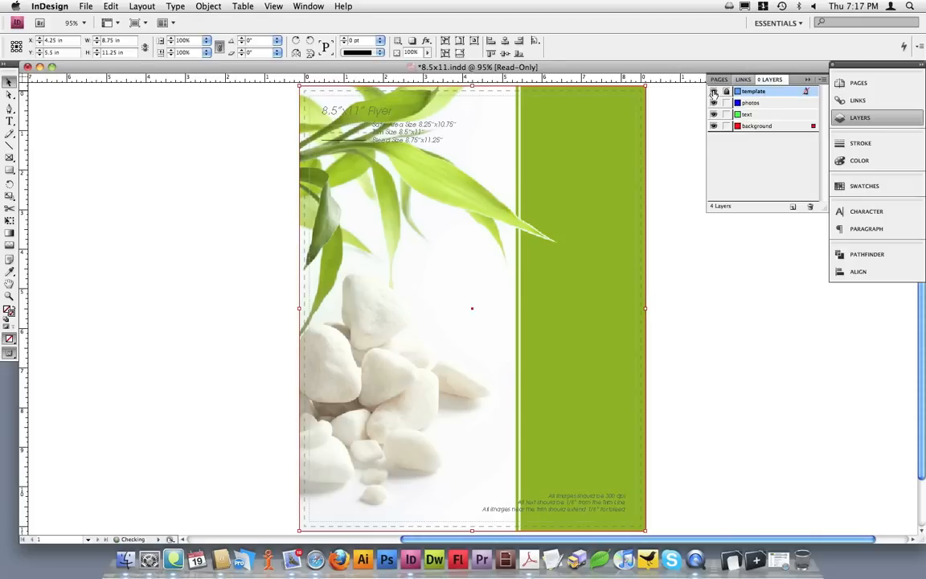
click(714, 91)
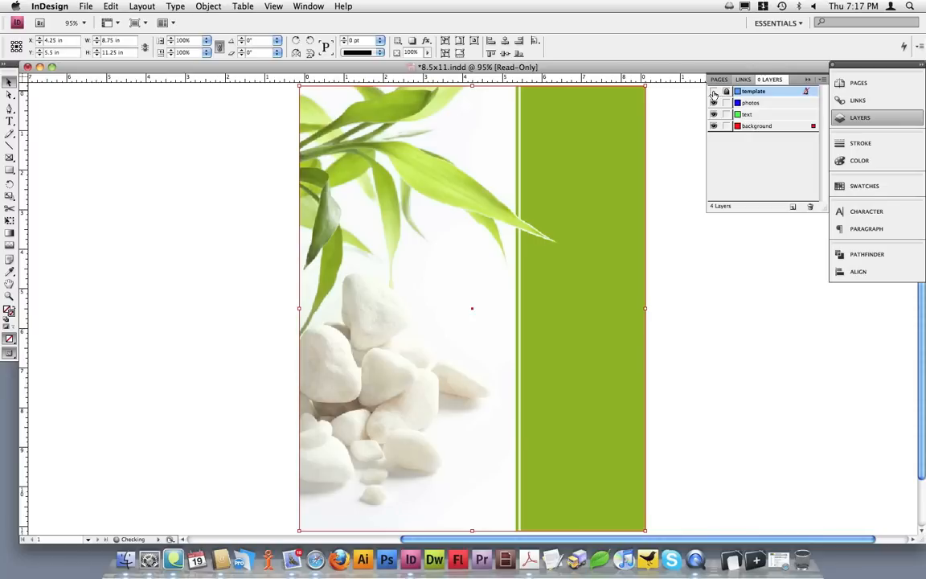
click(714, 92)
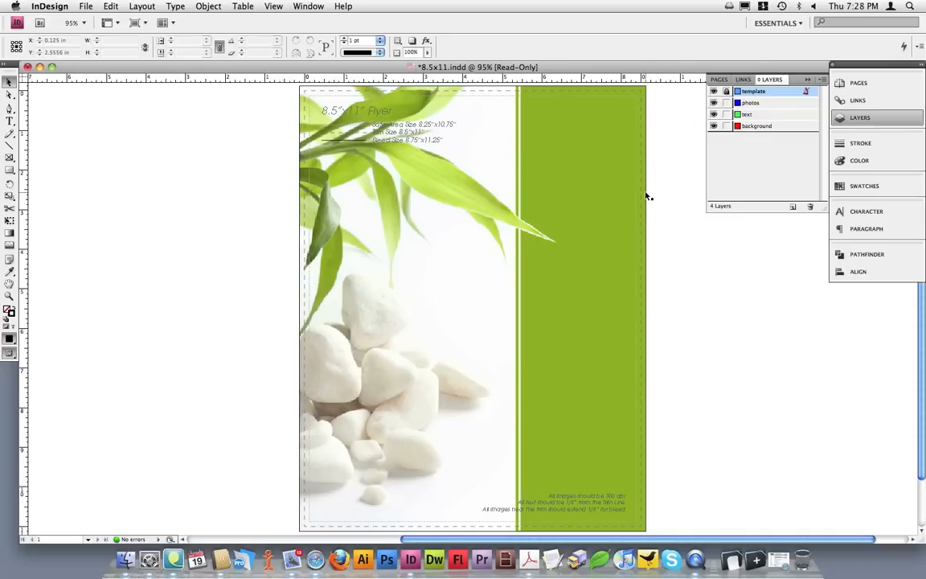
Hide the template layer and show the document guides.
click(713, 91)
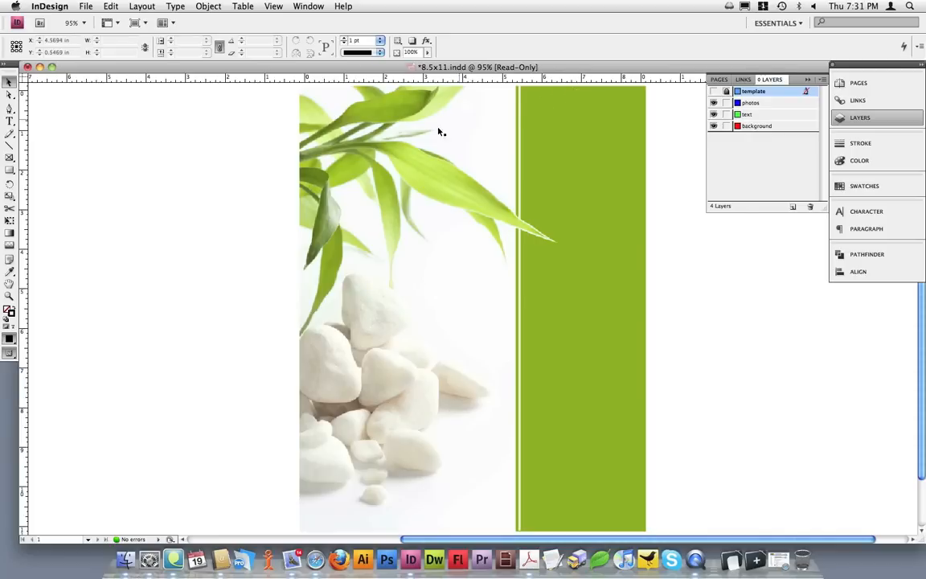
click(271, 6)
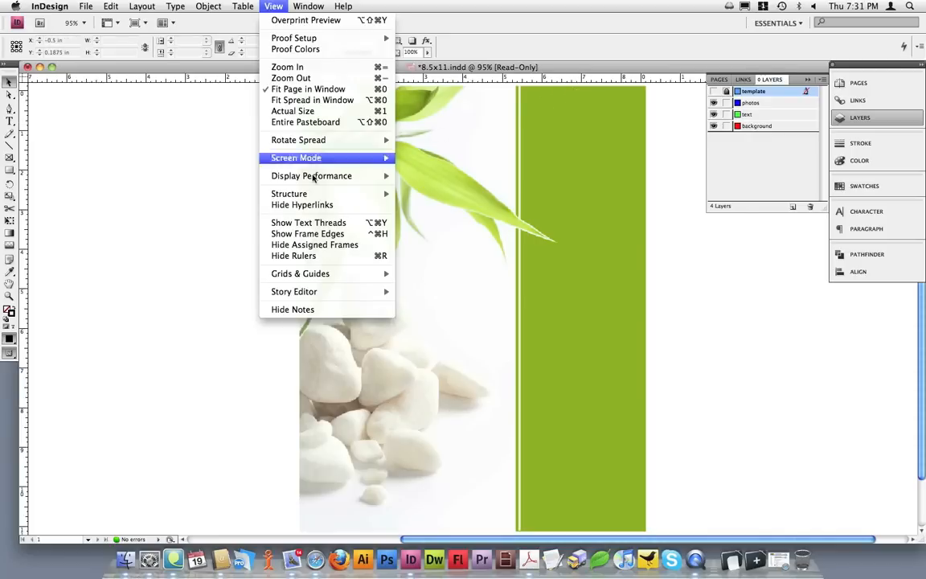
mouse_move(334, 274)
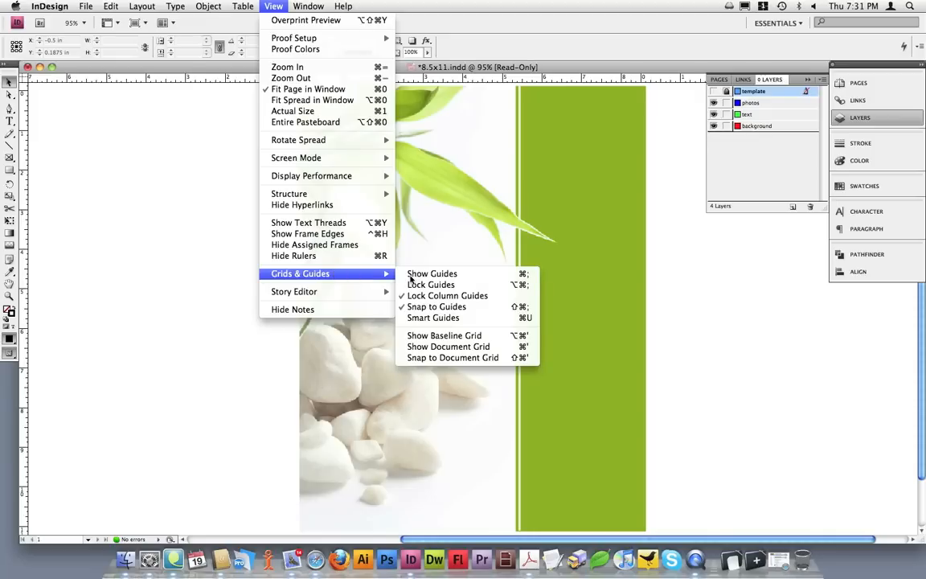
click(444, 278)
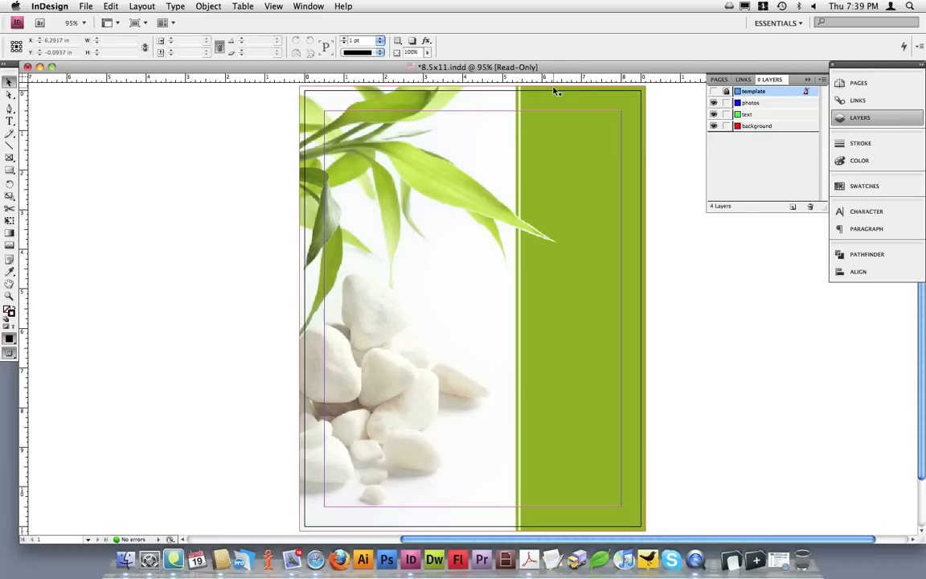
Add a text frame about 2.62 × 0.67 in on the text layer, at the top of the green band, reading "SALLY'S DAY SPA".
click(777, 116)
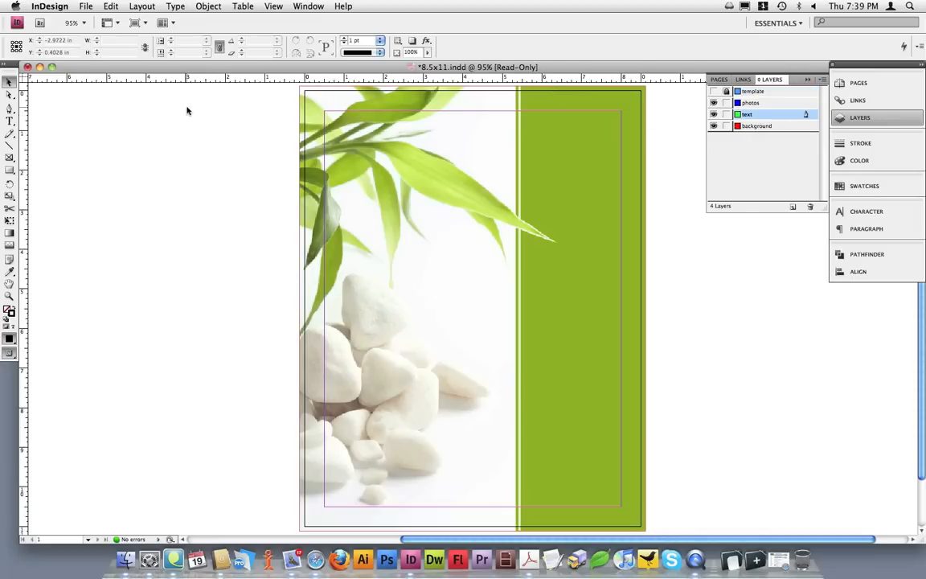
click(8, 121)
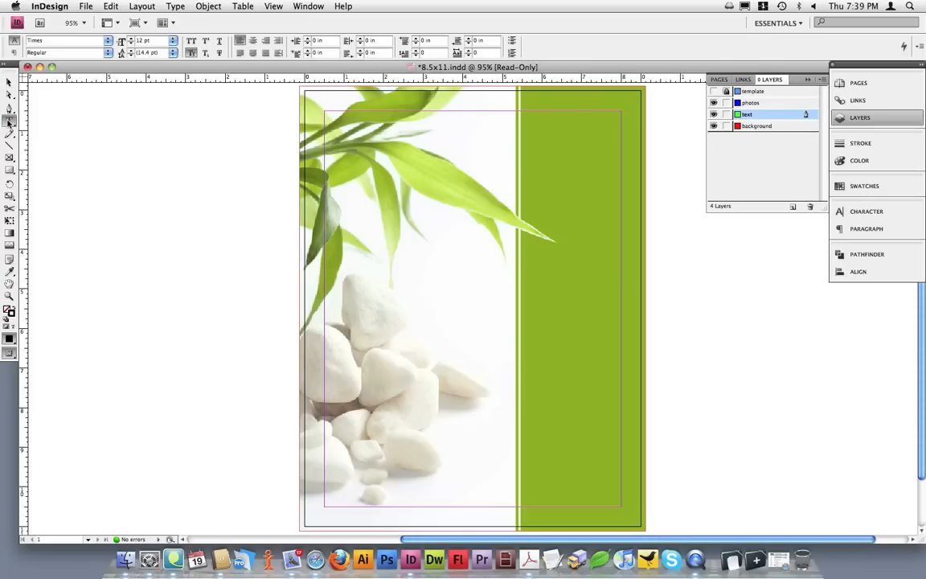
drag(529, 102, 633, 130)
text(SALL)
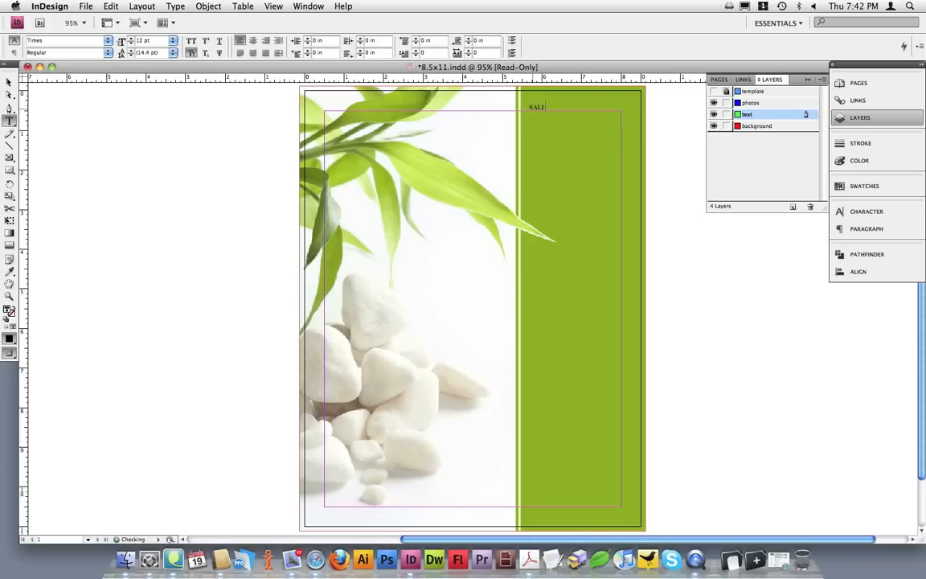
text(Y'S DAY SPA)
Set the font size of the "SALLY'S DAY SPA" text frame to 22 pt and deselect it.
click(9, 81)
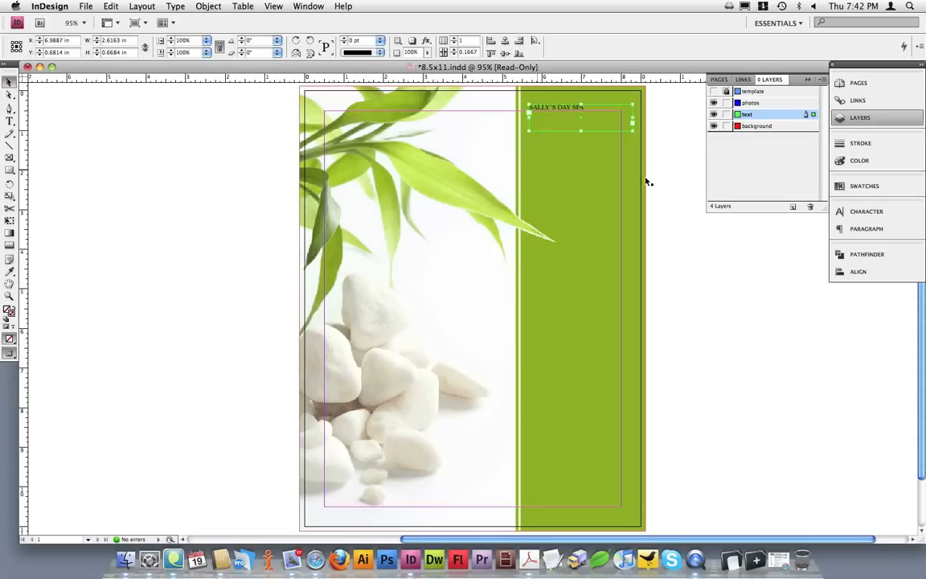
click(877, 211)
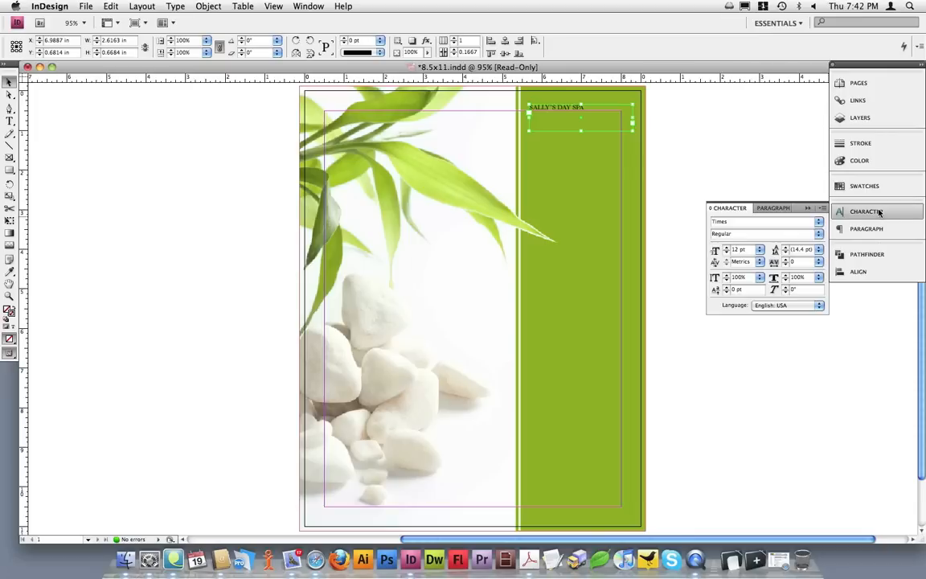
click(743, 251)
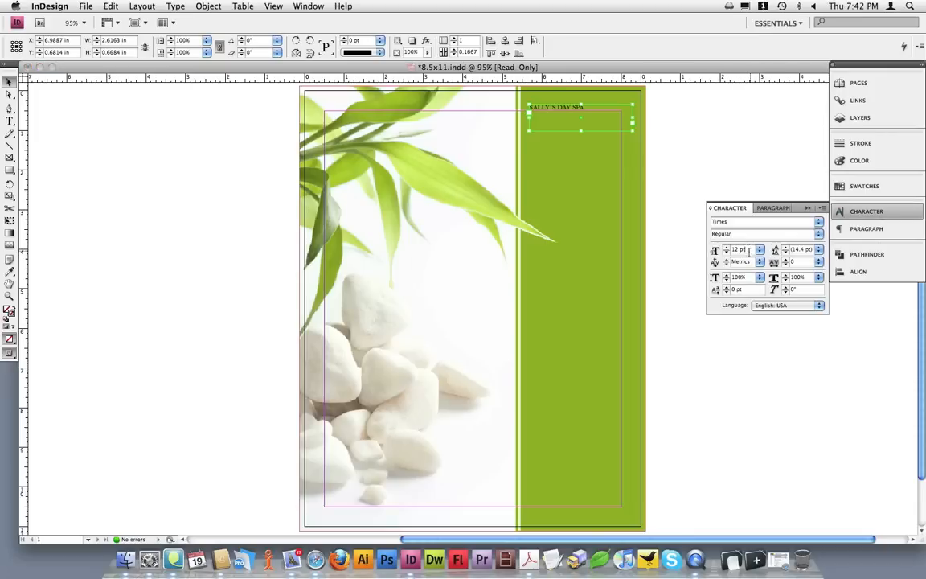
text(22)
key(Return)
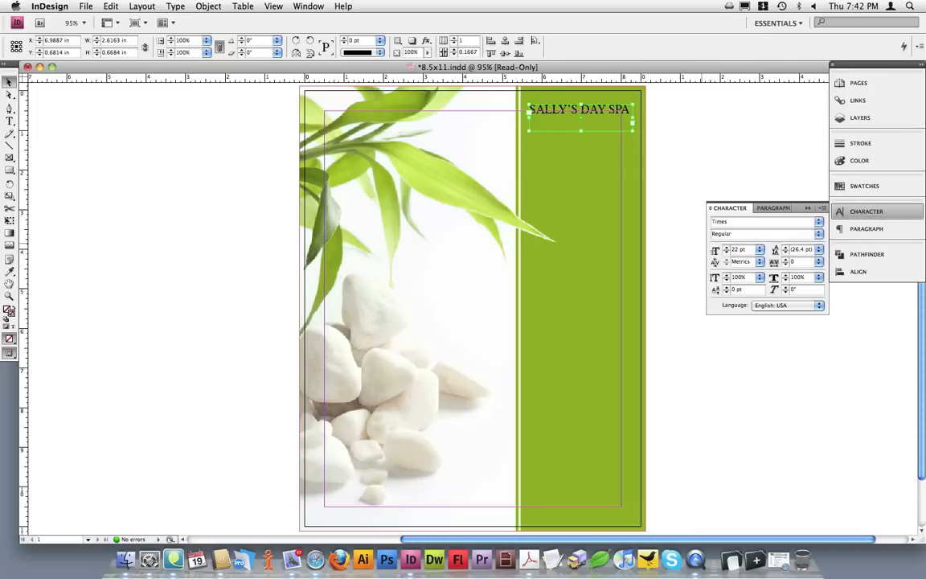
click(701, 141)
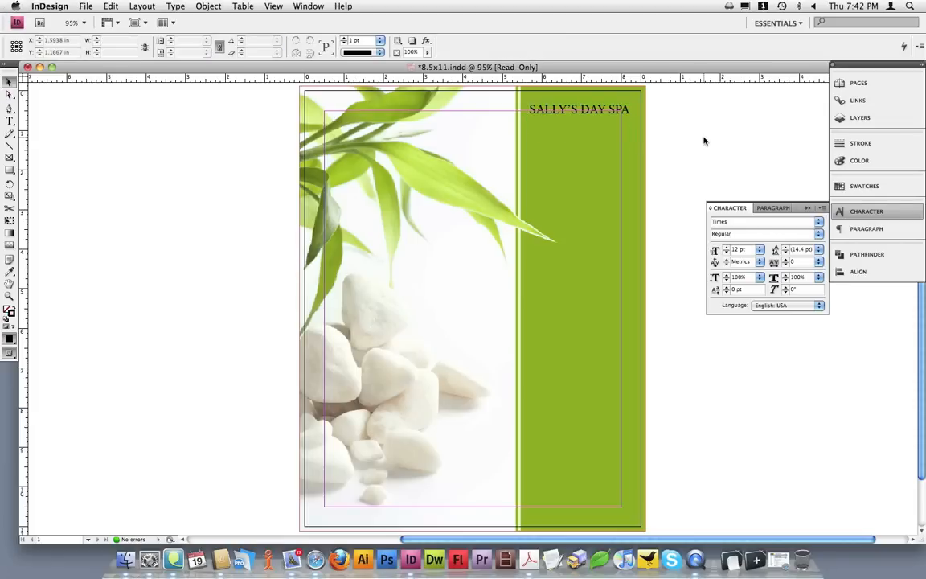
Make the template layer visible over the artwork.
click(858, 119)
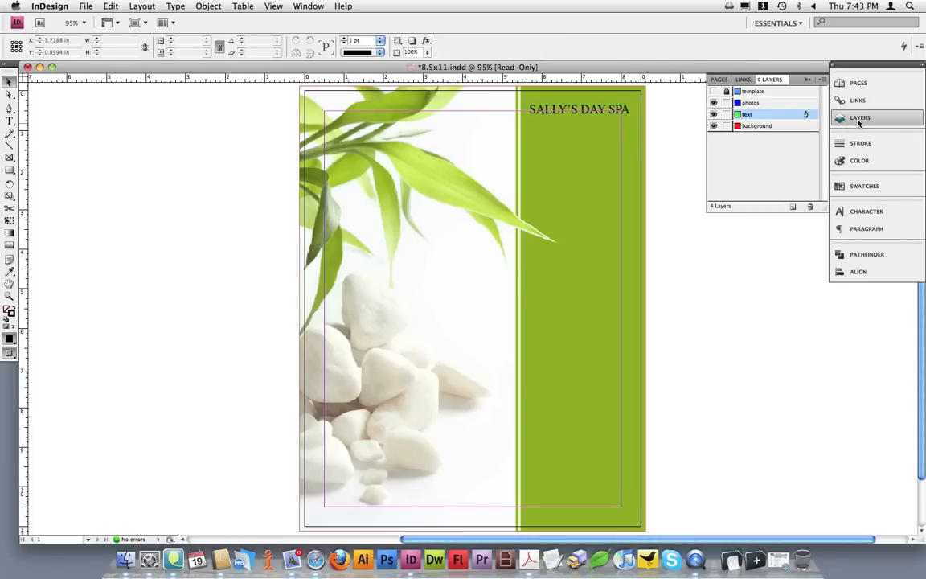
click(713, 91)
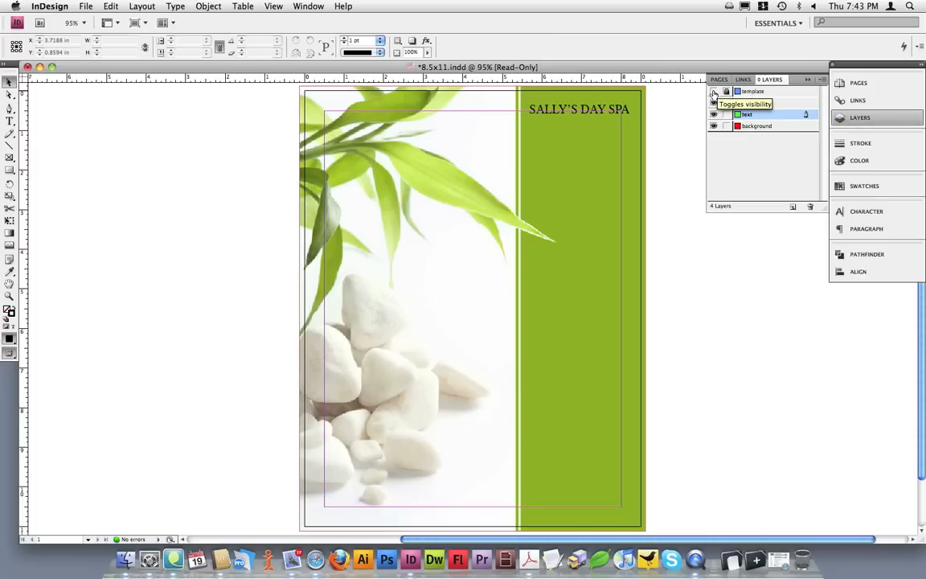
click(713, 91)
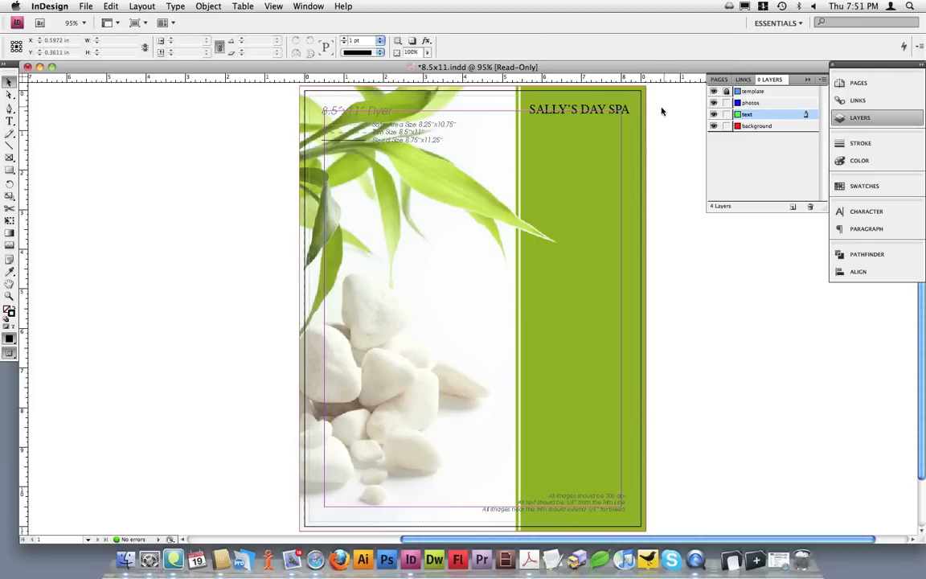
Move the "SALLY'S DAY SPA" text frame slightly higher in the green band, keeping the text inside the dashed safe-area line.
click(9, 296)
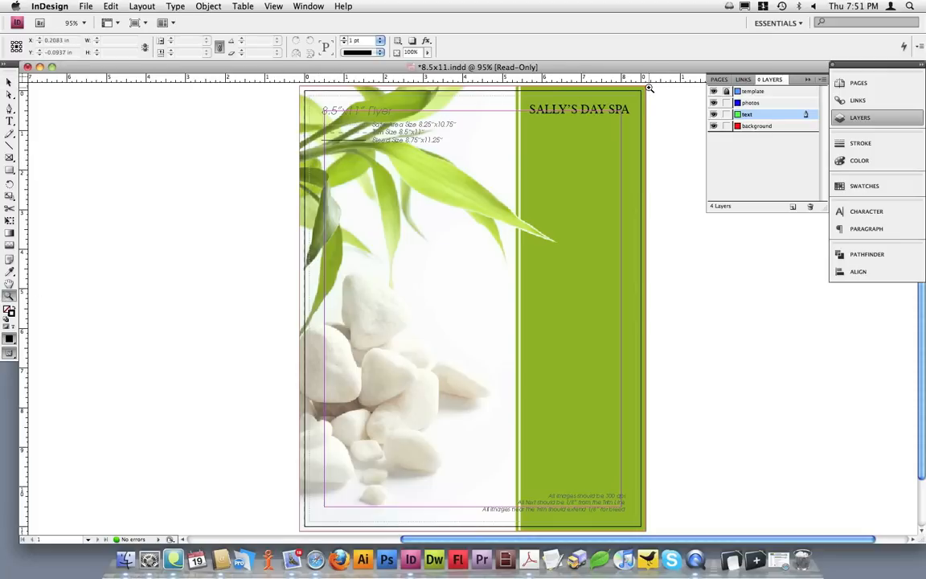
drag(652, 87, 523, 128)
key(v)
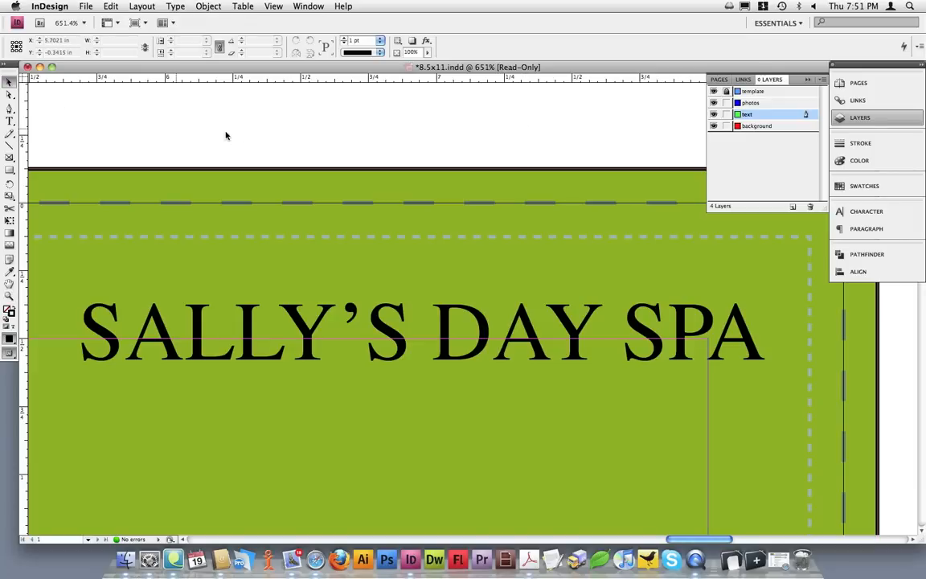
click(302, 328)
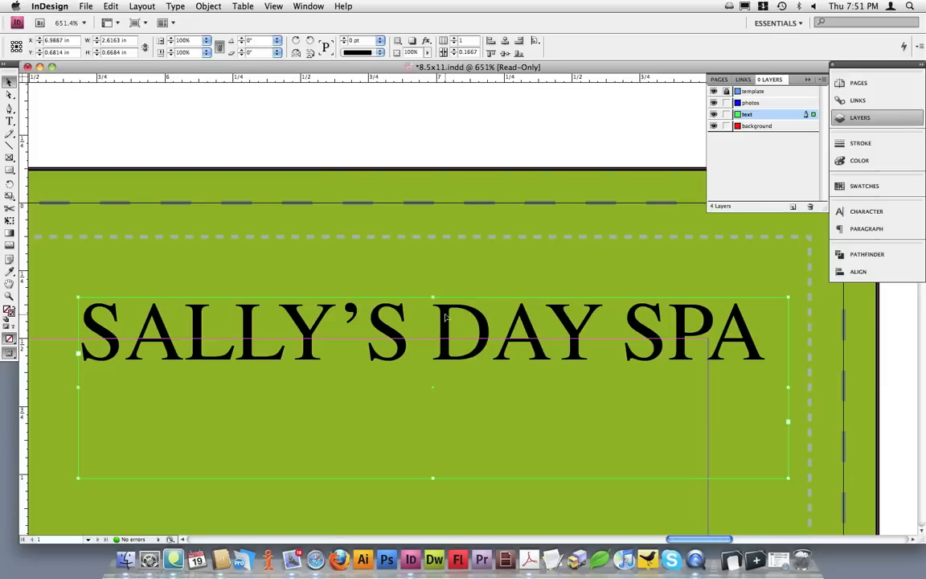
drag(445, 317, 455, 242)
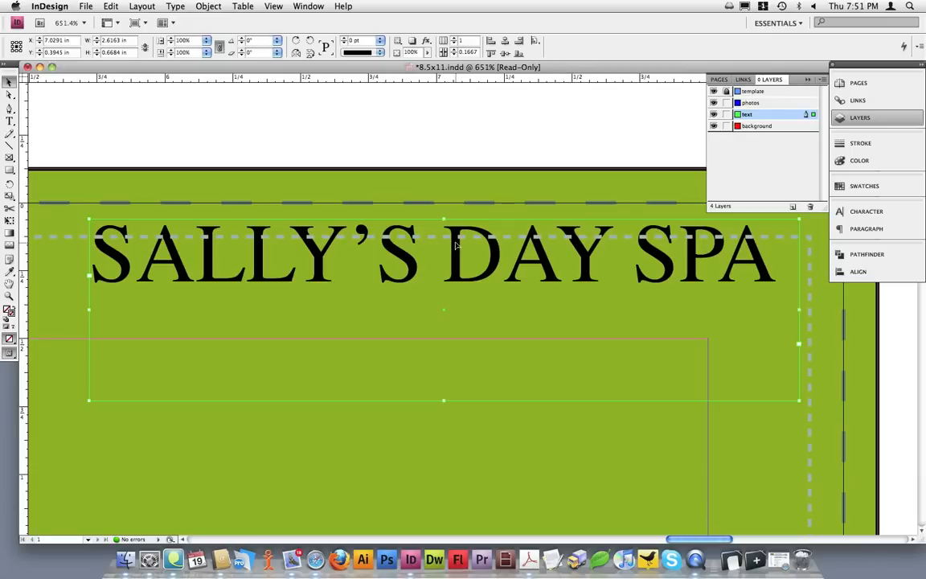
drag(455, 243, 444, 293)
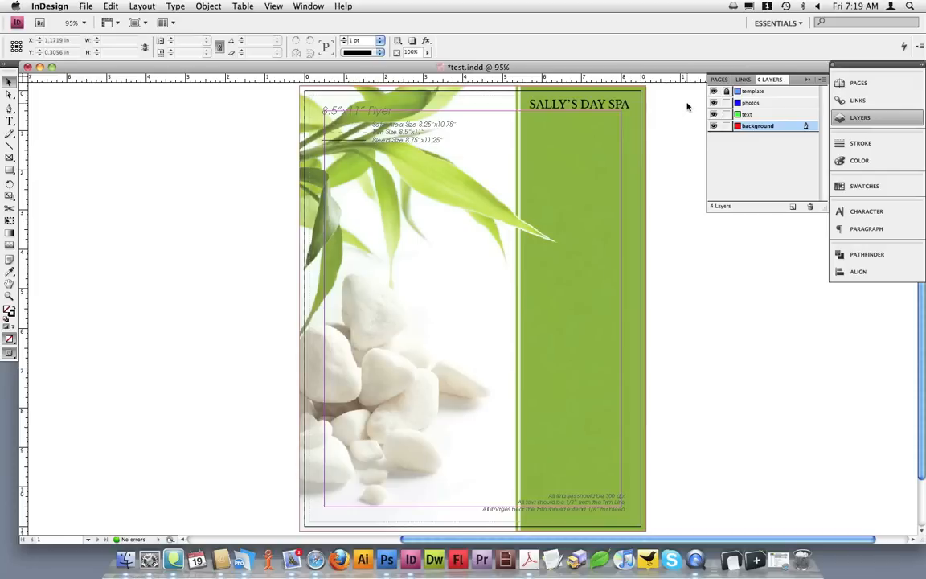
Put the test.indd window away and open the finished flyer rockymountainspa.indd in InDesign.
click(28, 67)
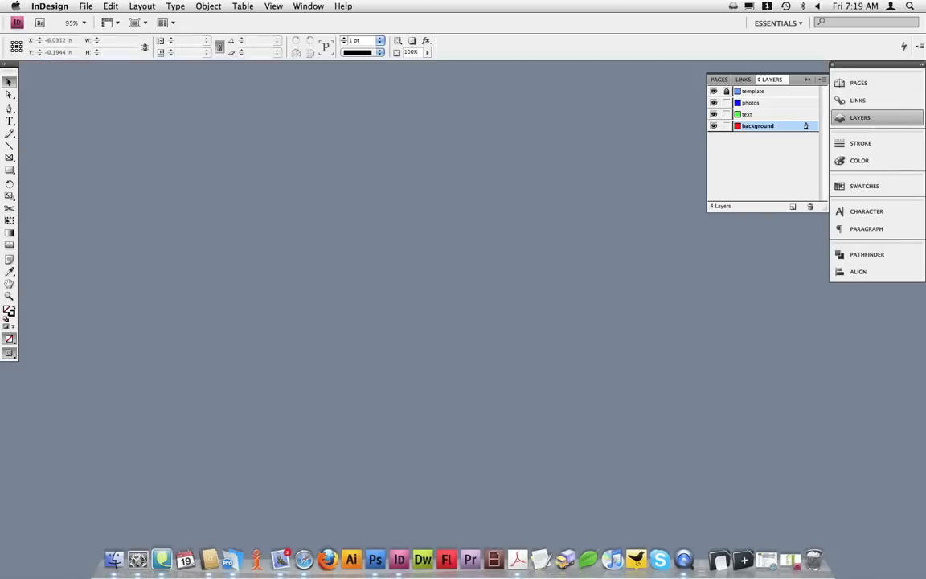
key(super+h)
drag(511, 488, 396, 550)
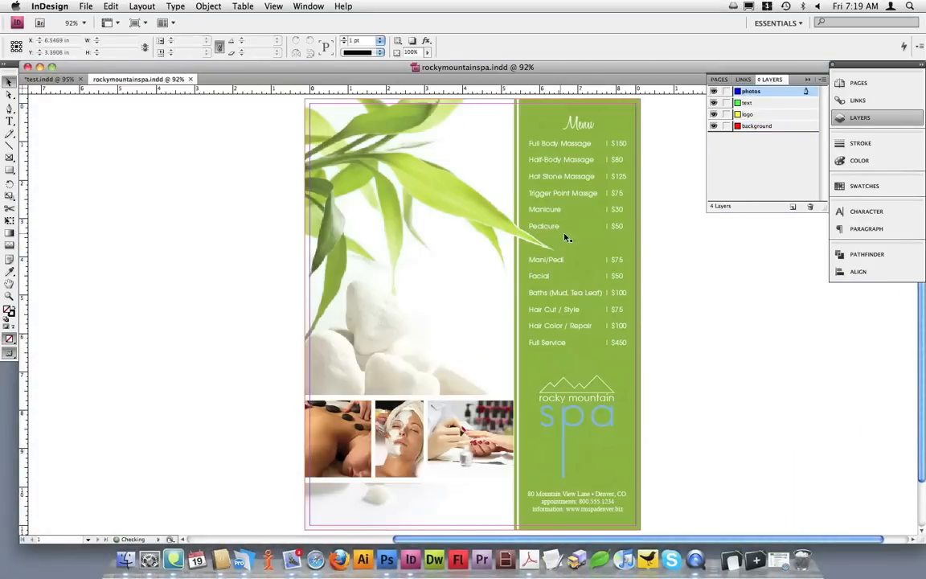
Open the 8.5x11.indd template from the 8.5x11-flyers-indd folder on the desktop in InDesign.
click(39, 67)
click(634, 196)
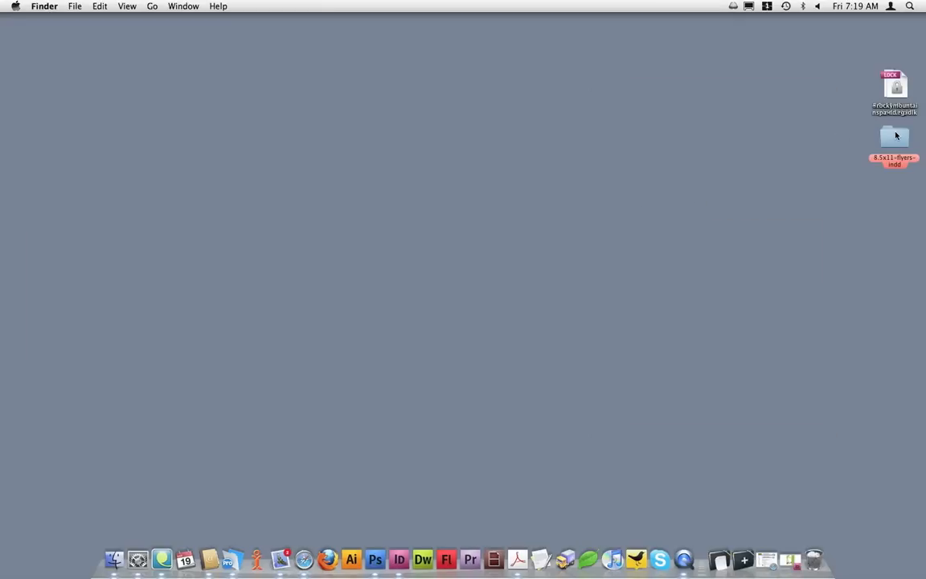
click(896, 136)
double_click(896, 137)
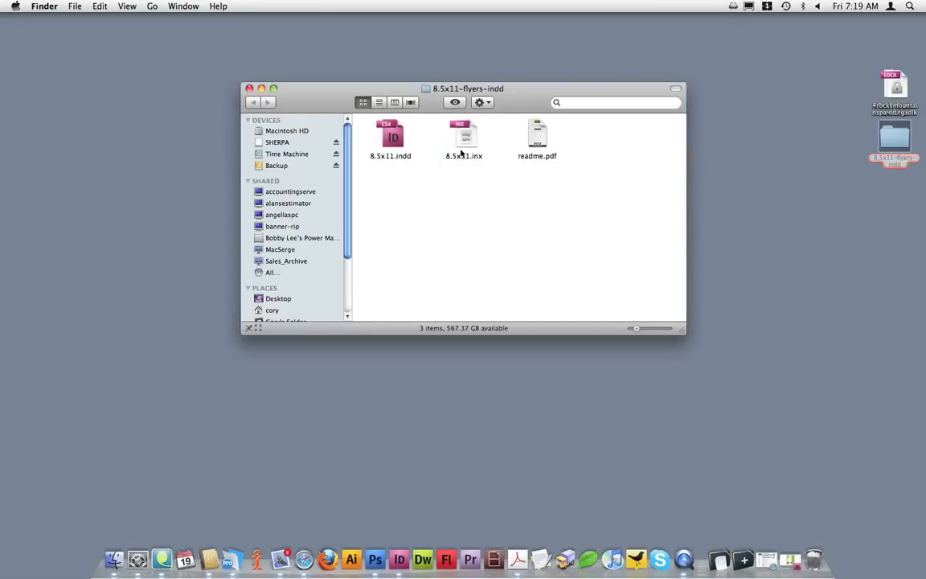
drag(388, 137, 402, 552)
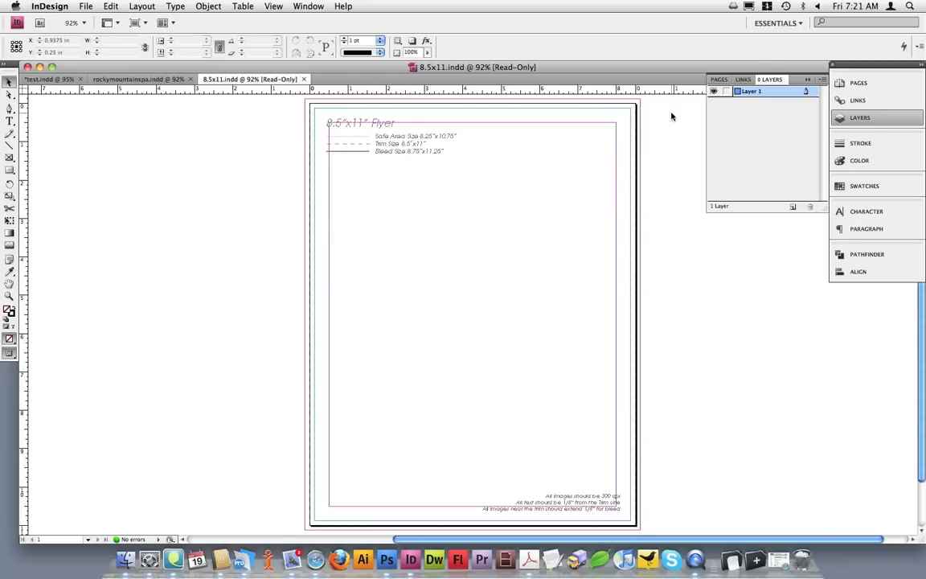
In rockymountainspa.indd, make the logo layer active and lock the photos, text and background layers.
click(165, 80)
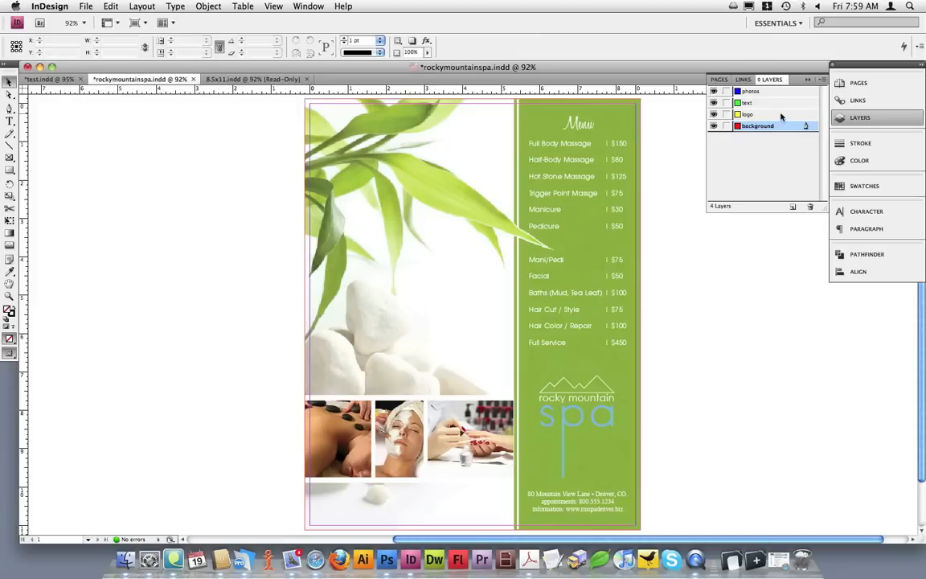
click(781, 116)
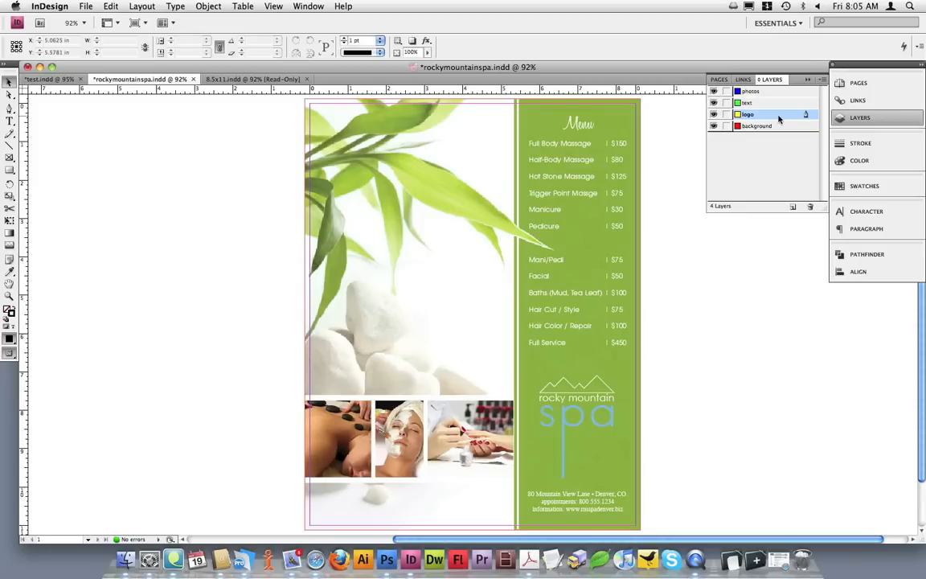
click(727, 93)
click(726, 104)
click(726, 126)
Examine the color values of the logo's mountain line, "rocky mountain" text and "spa" lettering one by one.
drag(528, 372, 630, 480)
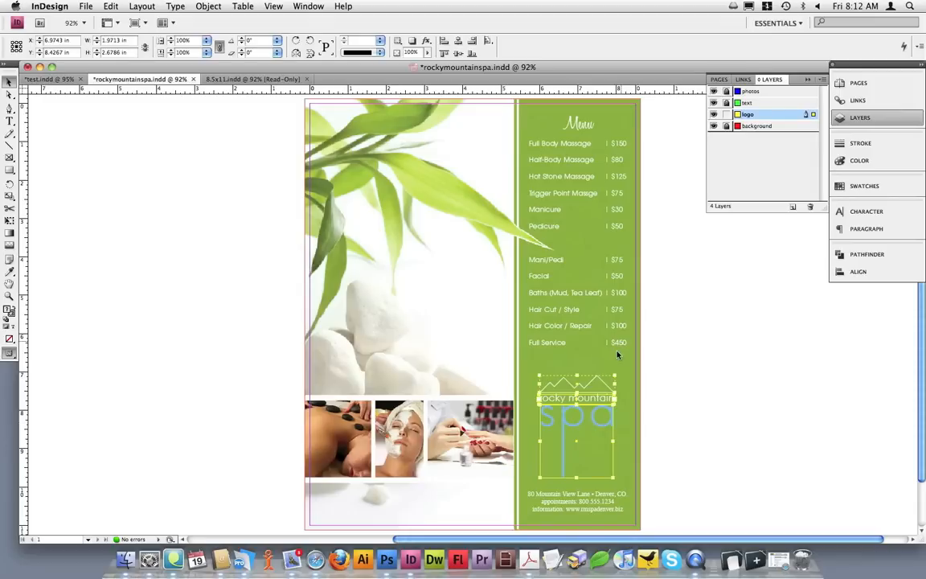
click(612, 371)
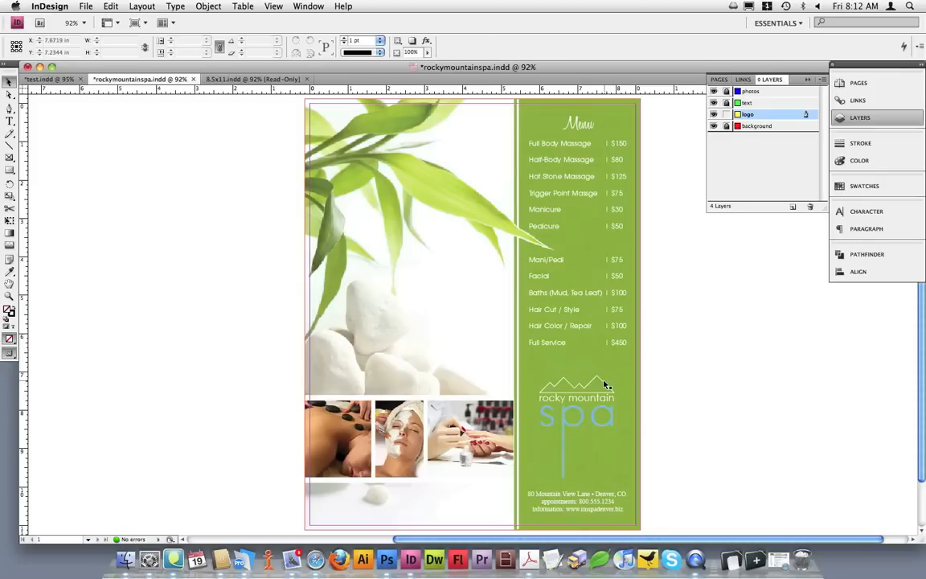
double_click(604, 385)
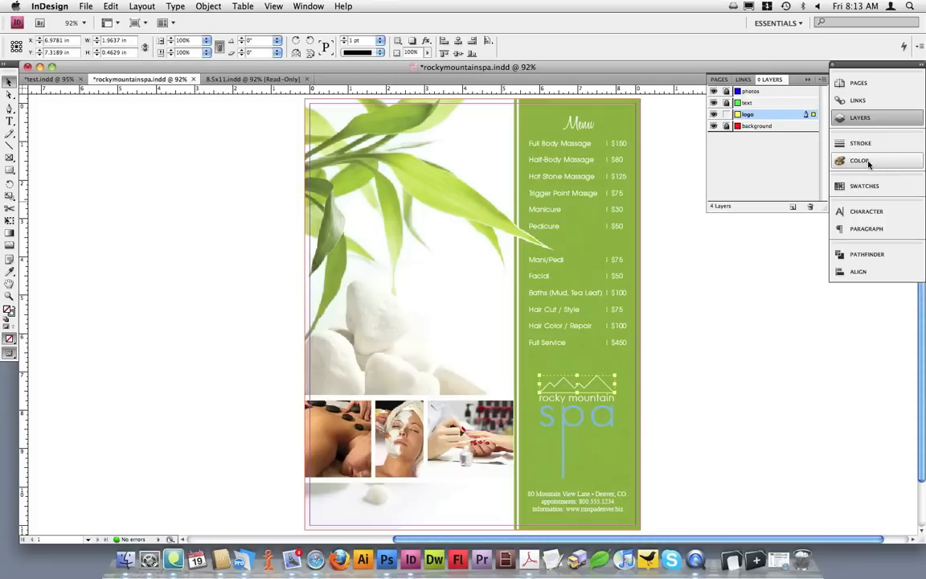
click(307, 7)
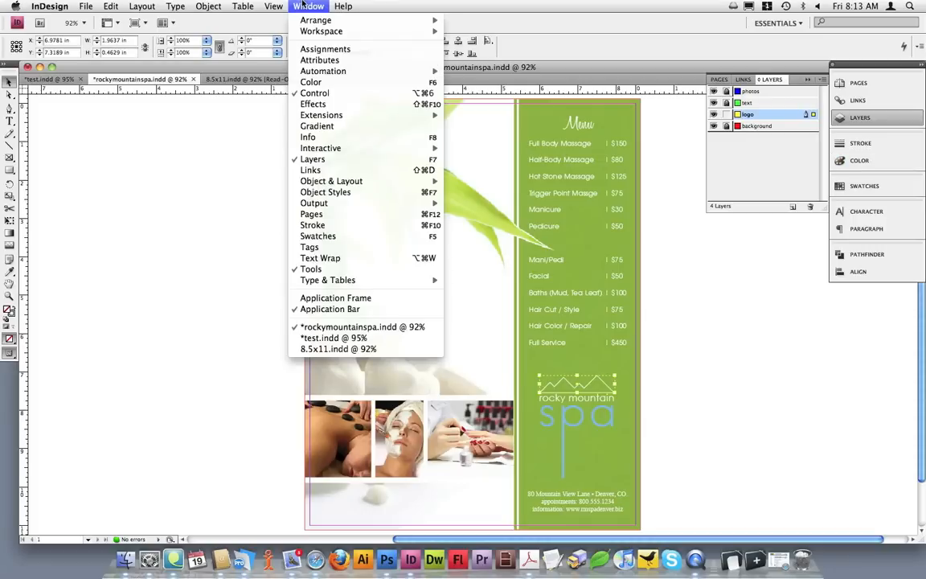
click(328, 84)
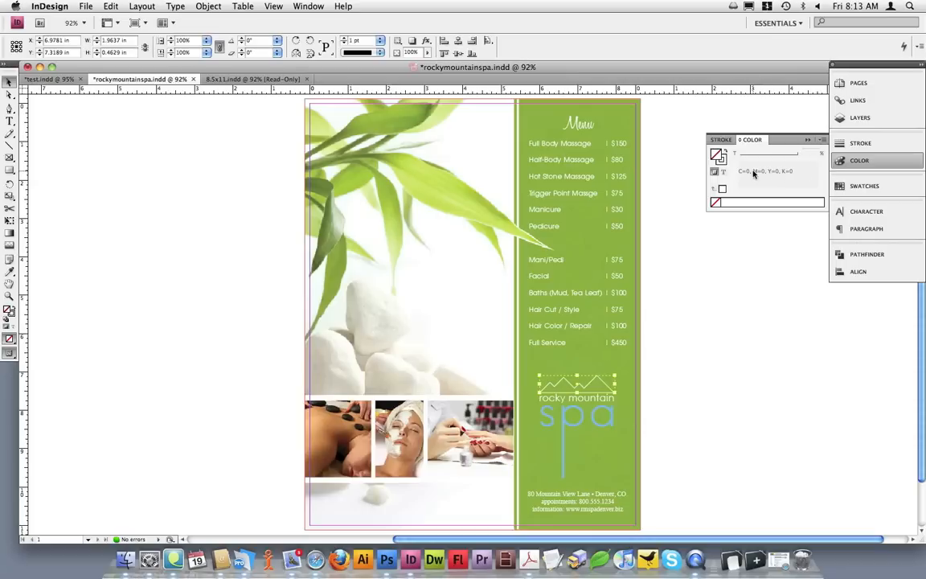
click(602, 400)
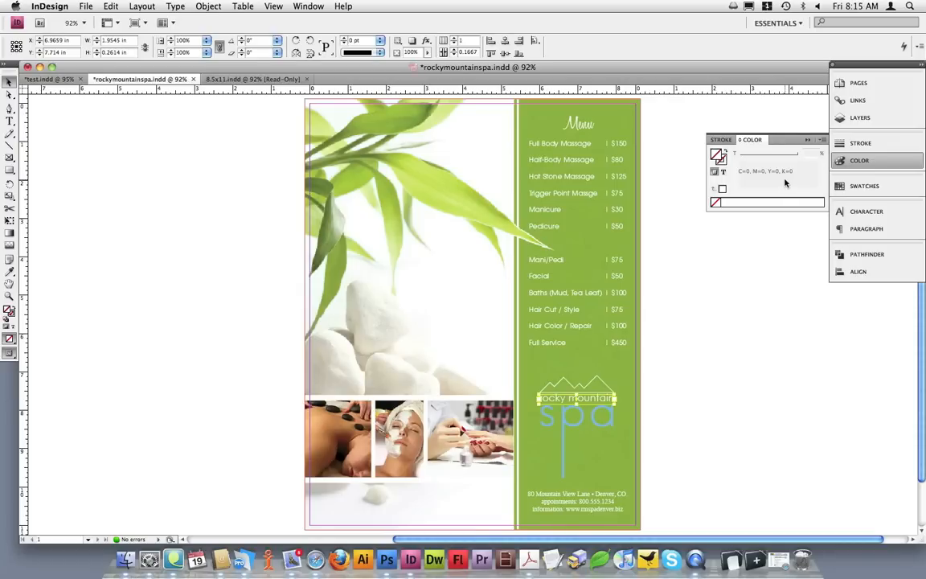
click(613, 416)
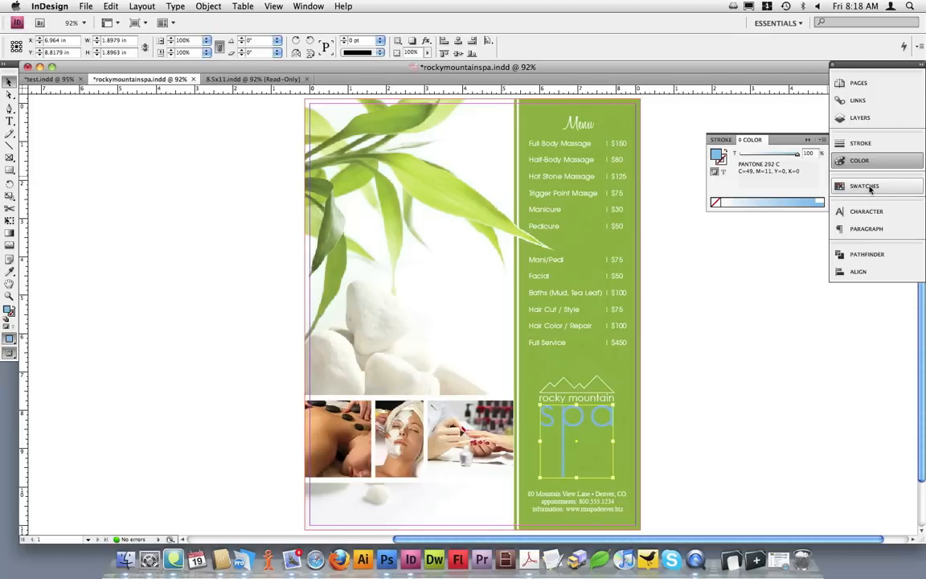
Open the swatch options of the PANTONE 292 C color used by the "spa" lettering.
click(309, 6)
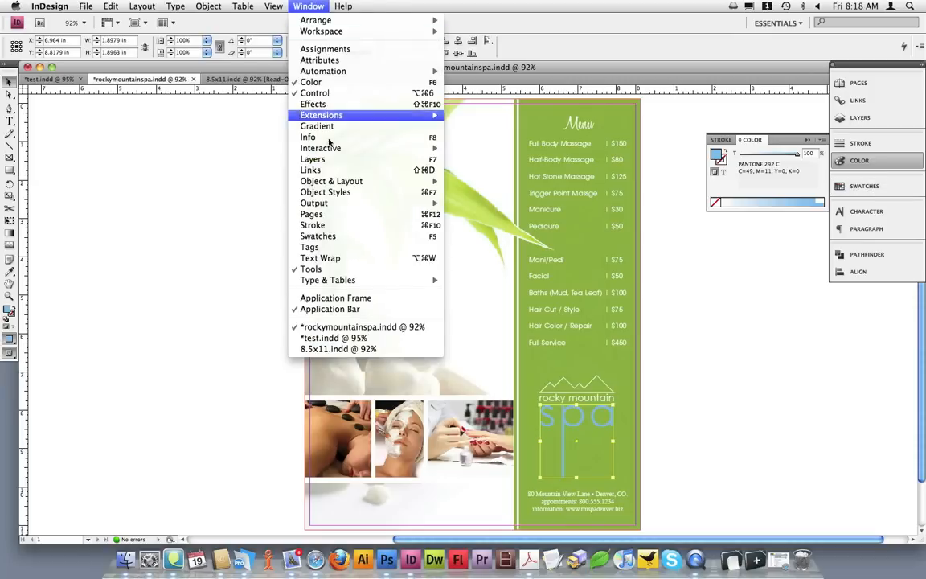
click(344, 238)
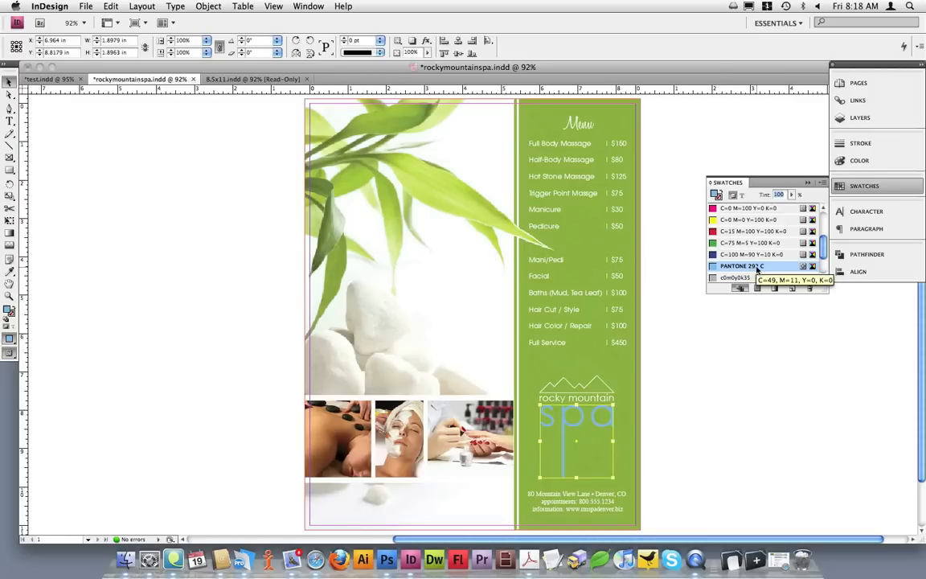
double_click(813, 268)
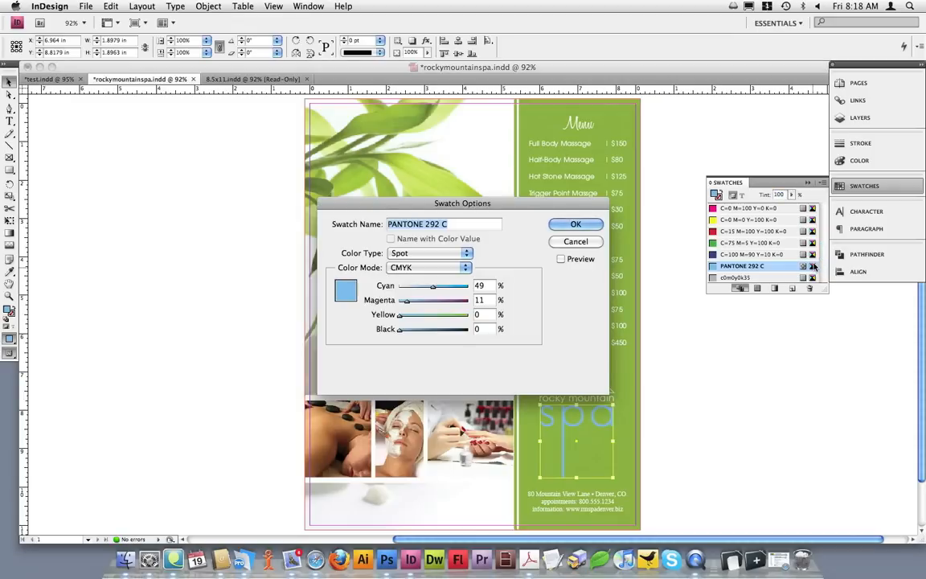